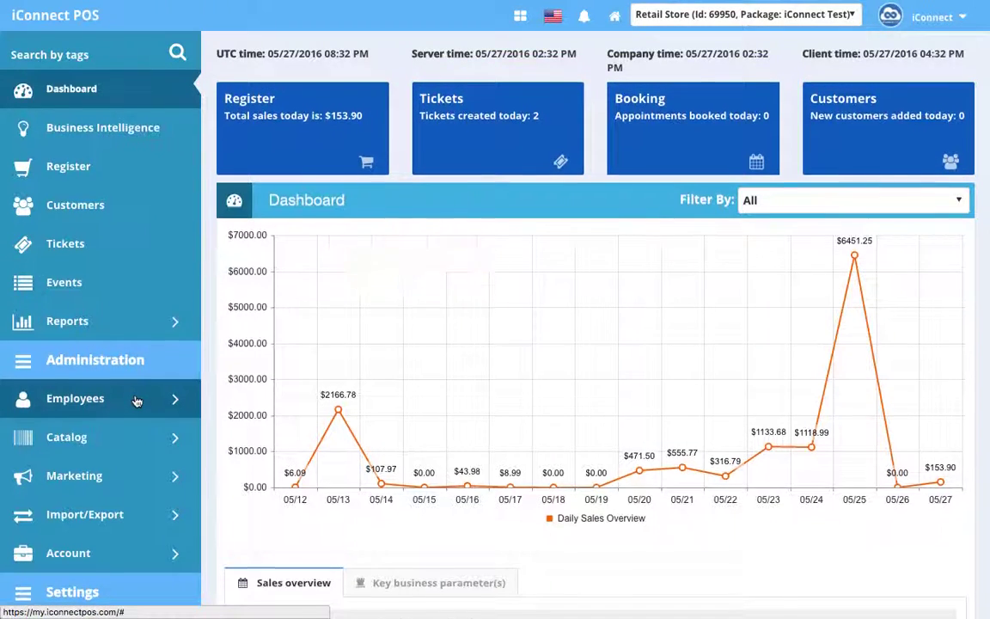
Open the purchase order list from the catalog's inventory management section.
{"action": "scroll", "coordinate": [136, 401], "scroll_direction": "down", "scroll_amount": 2}
{"action": "left_click", "coordinate": [159, 372]}
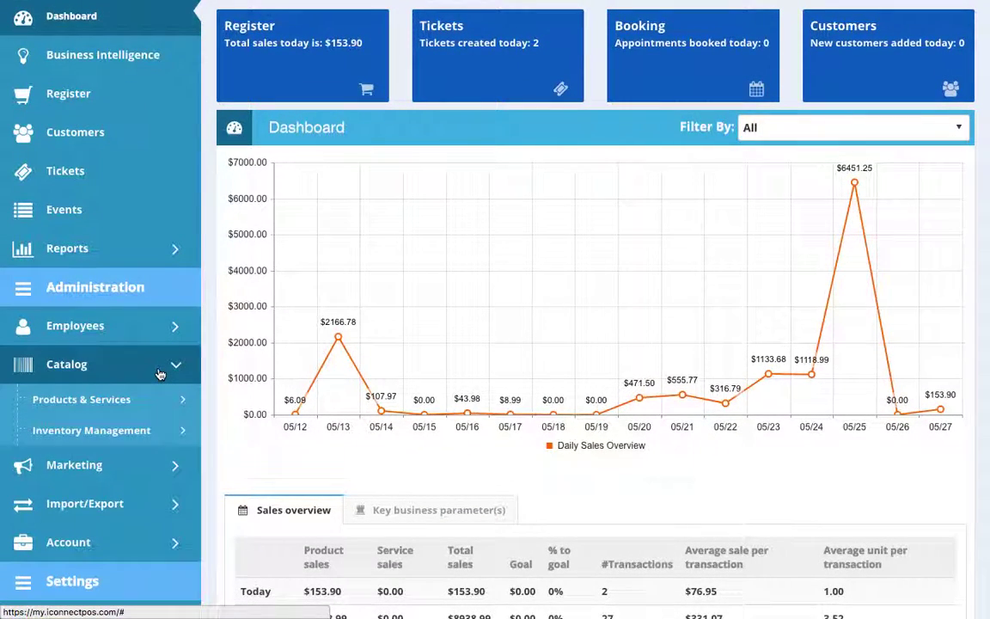
{"action": "left_click", "coordinate": [137, 431]}
{"action": "scroll", "coordinate": [138, 433], "scroll_direction": "down", "scroll_amount": 2}
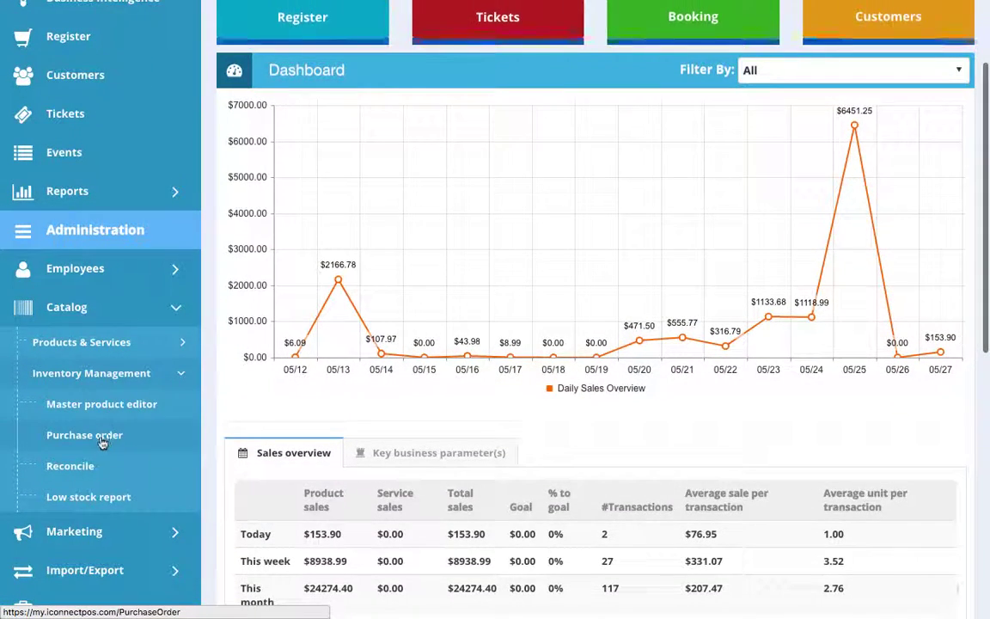
{"action": "left_click", "coordinate": [100, 442]}
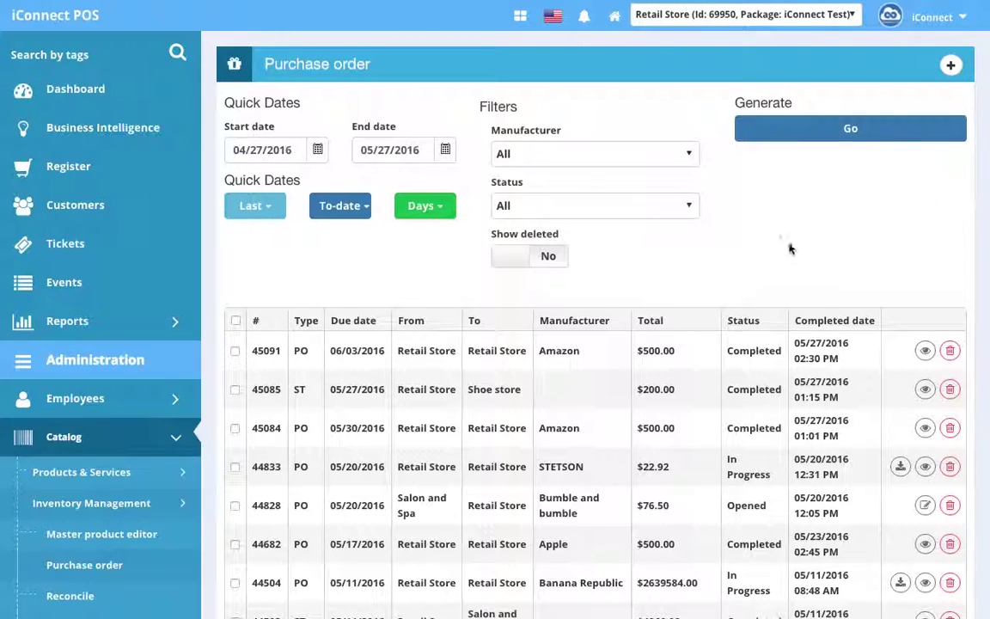
Review the existing purchase orders and start creating a new stock transfer.
{"action": "scroll", "coordinate": [802, 232], "scroll_direction": "down", "scroll_amount": 3}
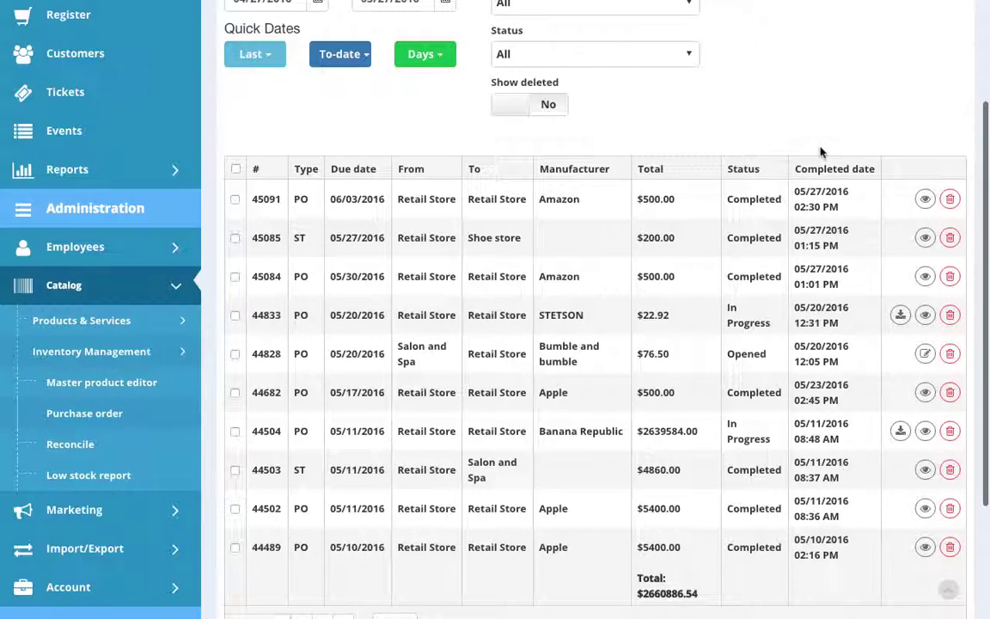
{"action": "scroll", "coordinate": [817, 163], "scroll_direction": "down", "scroll_amount": 2}
{"action": "scroll", "coordinate": [821, 172], "scroll_direction": "up", "scroll_amount": 1}
{"action": "scroll", "coordinate": [821, 152], "scroll_direction": "up", "scroll_amount": 3}
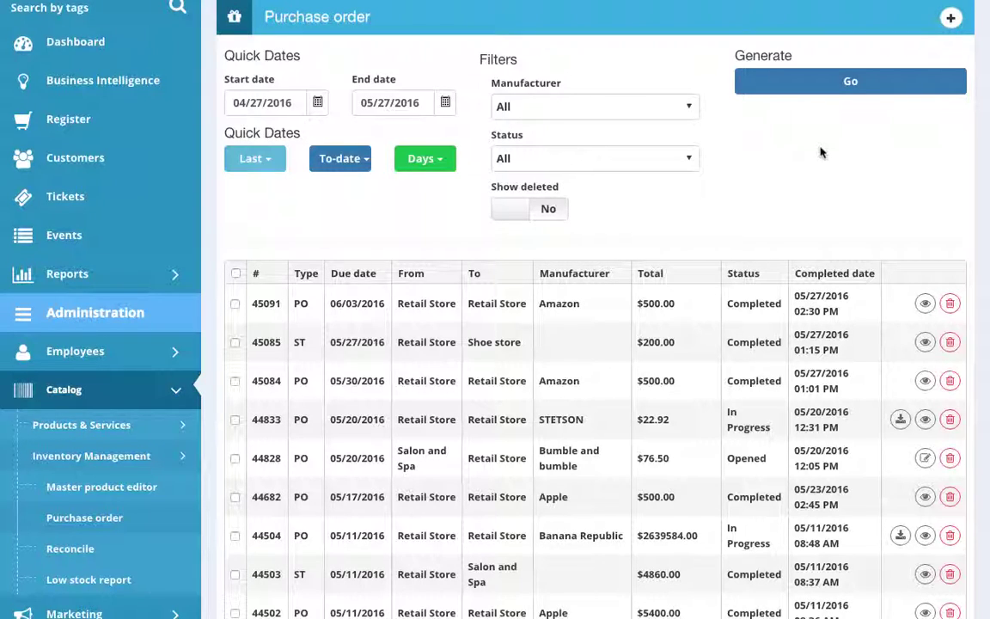
{"action": "scroll", "coordinate": [822, 151], "scroll_direction": "up", "scroll_amount": 1}
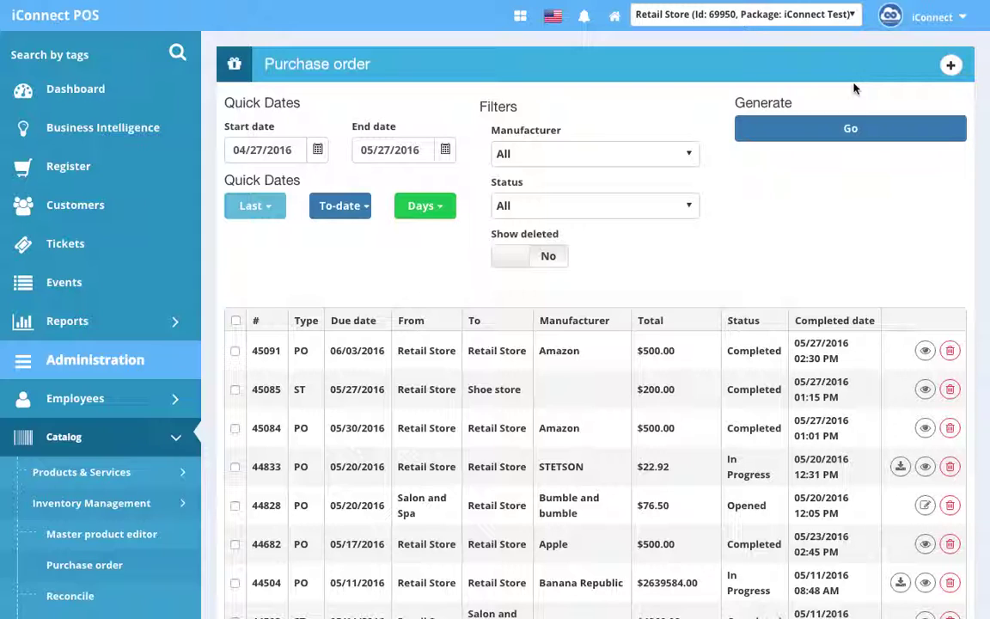
{"action": "left_click", "coordinate": [951, 68]}
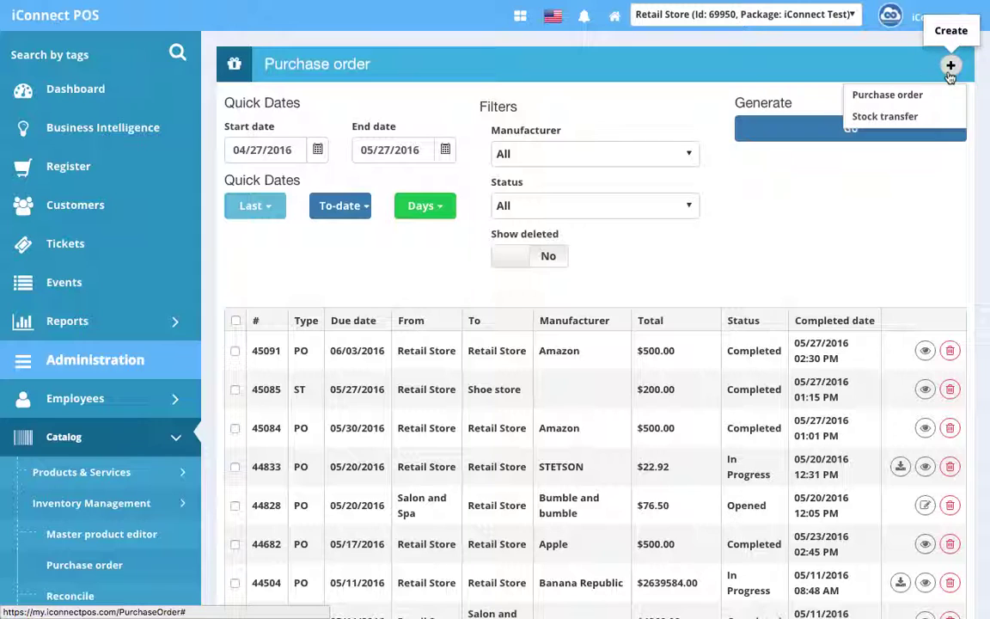
{"action": "left_click", "coordinate": [921, 116]}
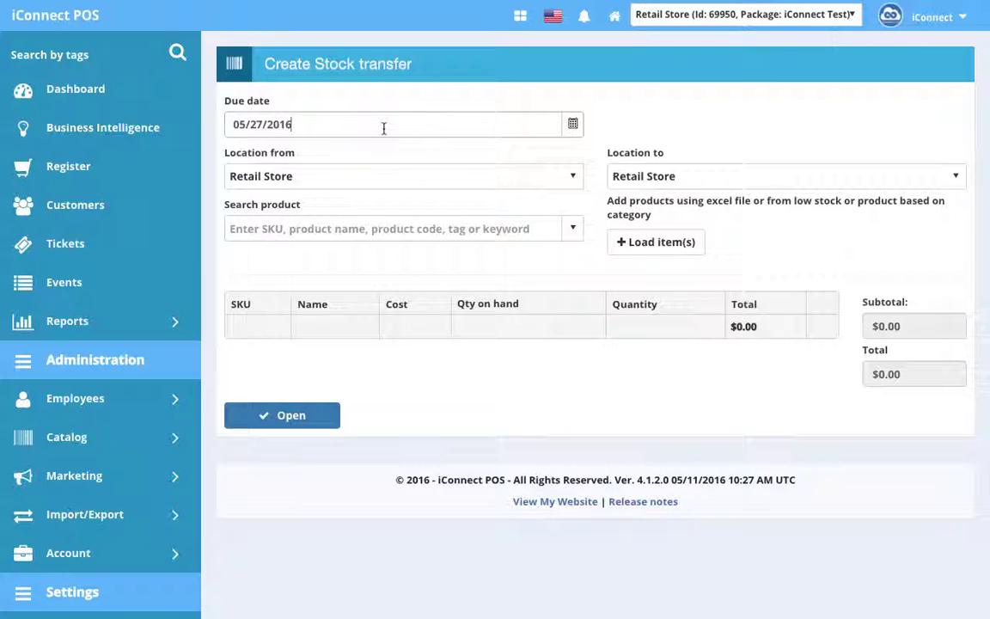
Set the stock transfer's due date to 05/31/2016 and its destination location to Salon and Spa.
{"action": "left_click", "coordinate": [574, 124]}
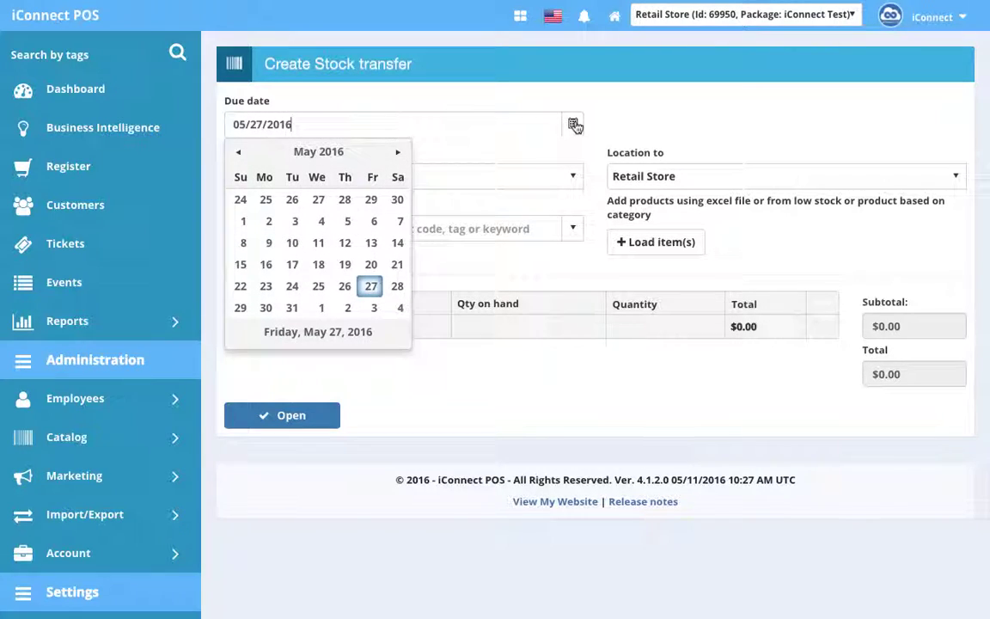
{"action": "left_click", "coordinate": [292, 308]}
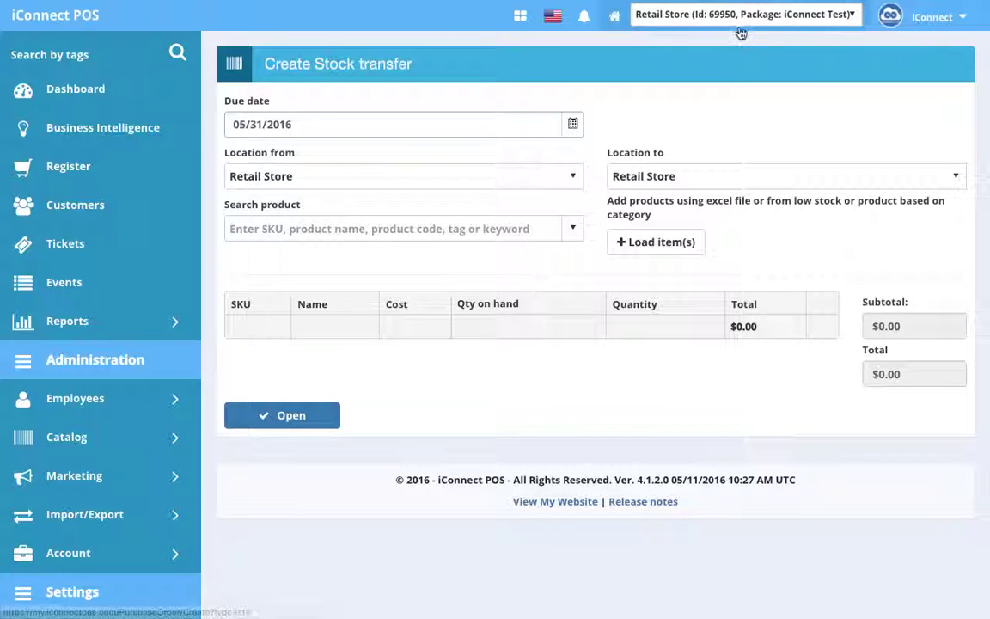
{"action": "left_click", "coordinate": [716, 177]}
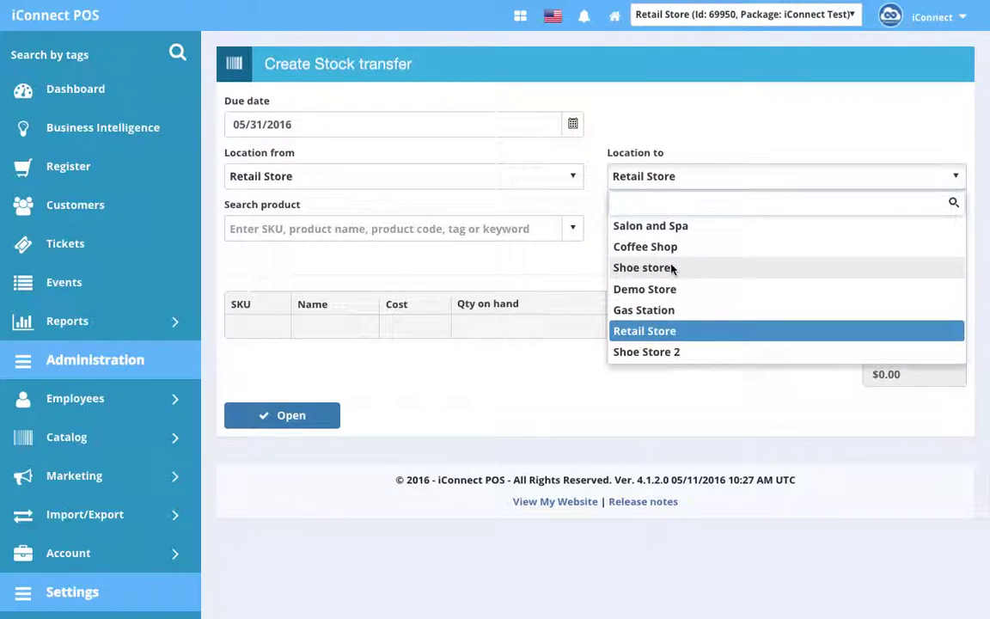
{"action": "left_click", "coordinate": [679, 225]}
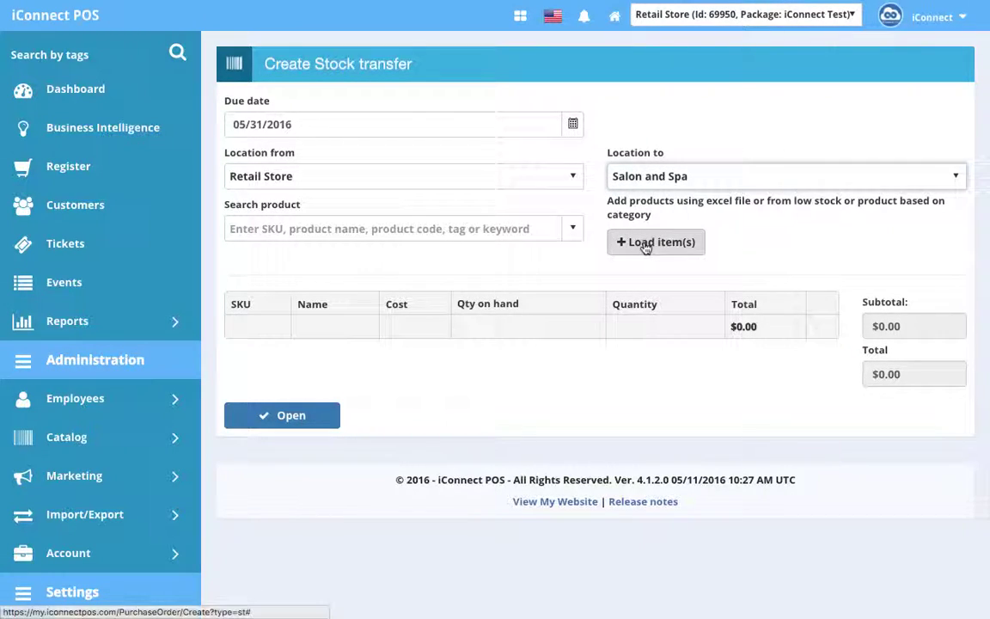
{"action": "left_click", "coordinate": [646, 245]}
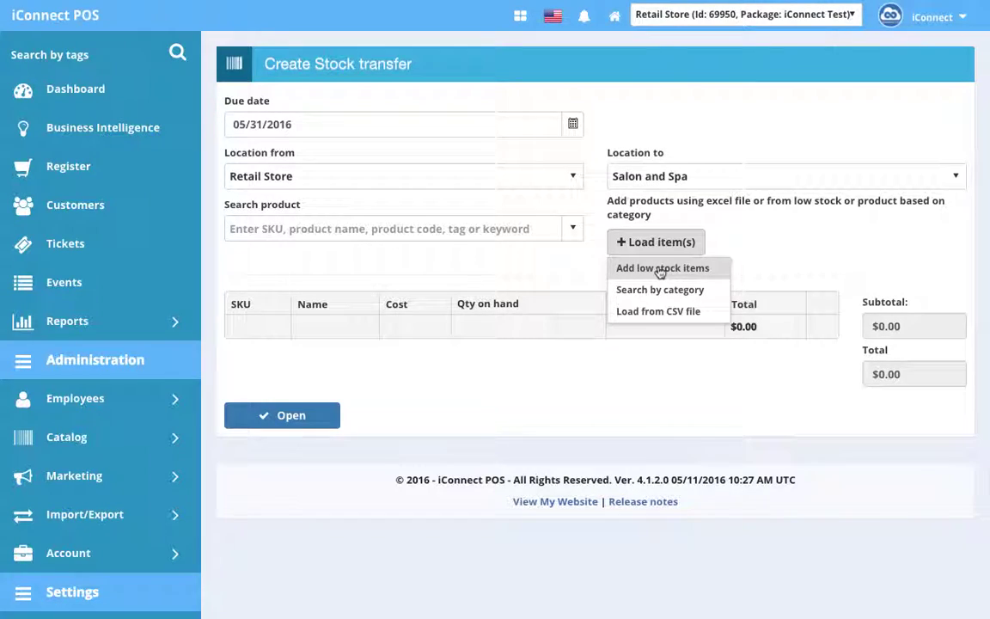
{"action": "left_click", "coordinate": [739, 242]}
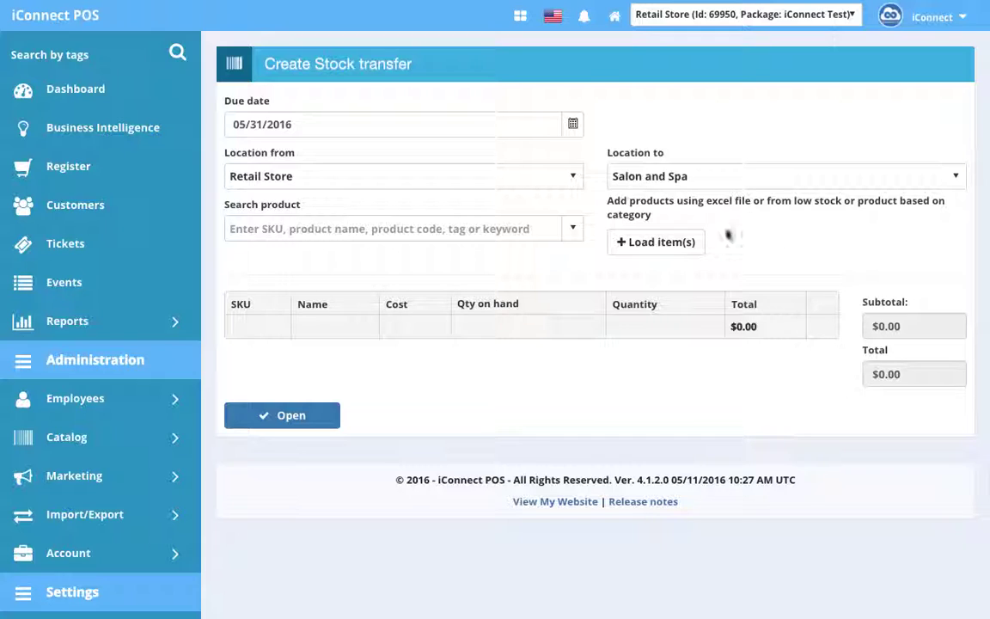
{"action": "left_click", "coordinate": [442, 227]}
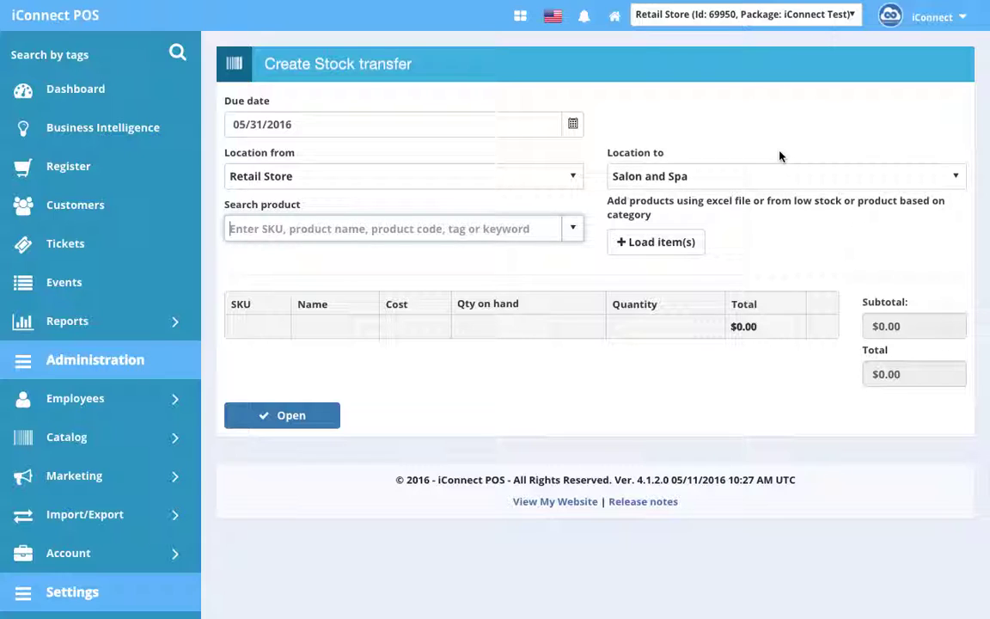
{"action": "type", "text": "11"}
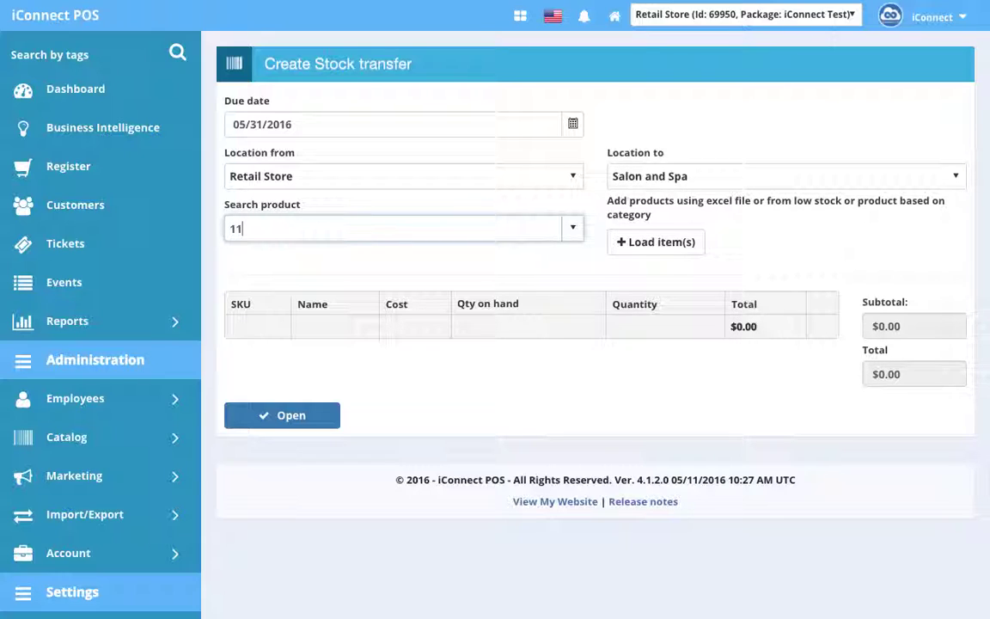
{"action": "type", "text": "2233445566778"}
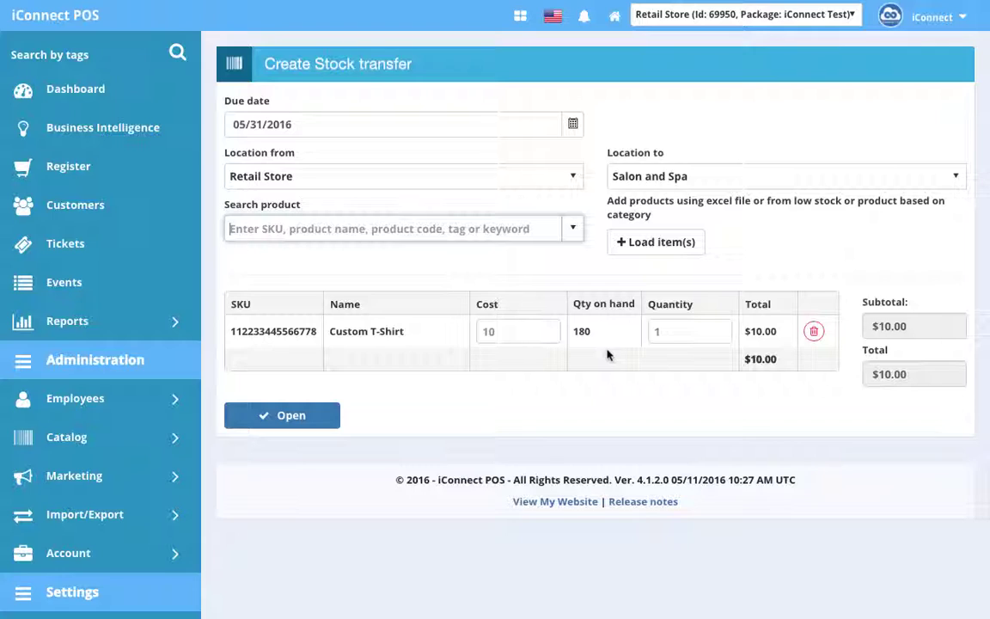
Set the Custom T-Shirt's transfer quantity to 40 and open the stock transfer.
{"action": "left_click", "coordinate": [692, 330]}
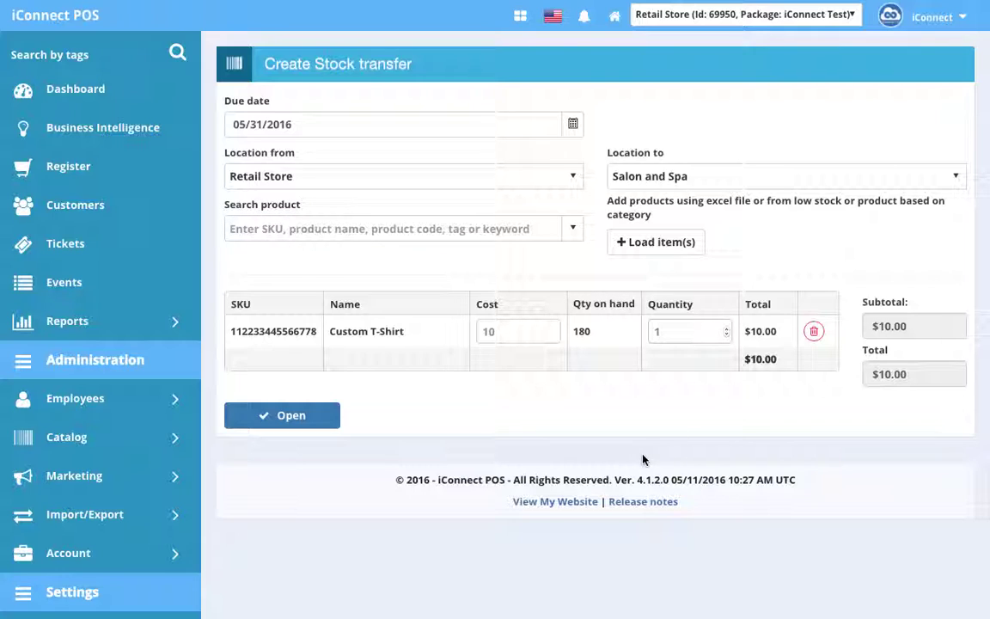
{"action": "left_click", "coordinate": [656, 331]}
{"action": "key", "text": "BackSpace"}
{"action": "type", "text": "40"}
{"action": "left_click", "coordinate": [732, 436]}
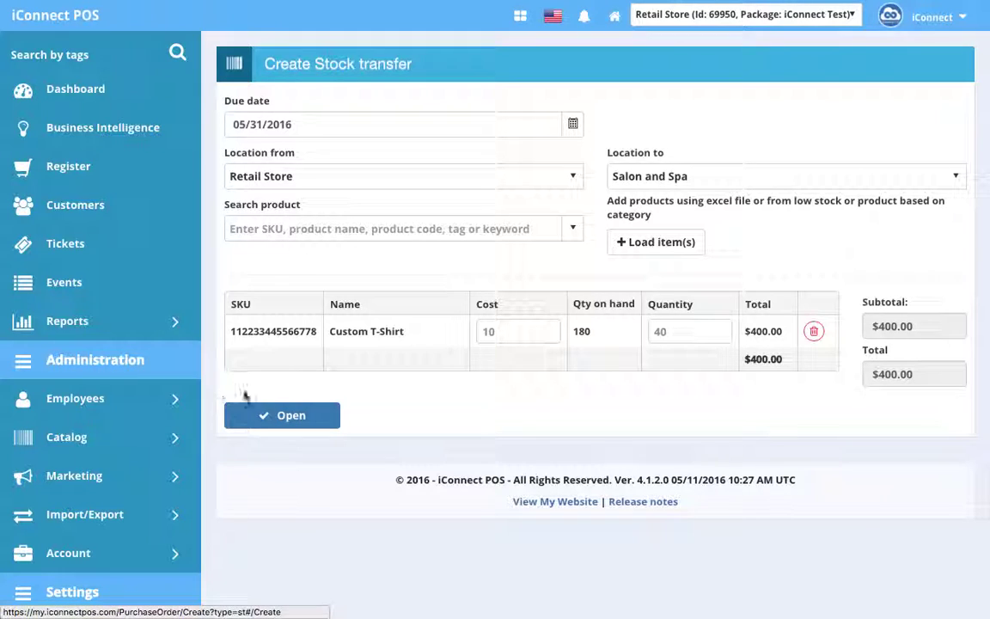
{"action": "left_click", "coordinate": [294, 416]}
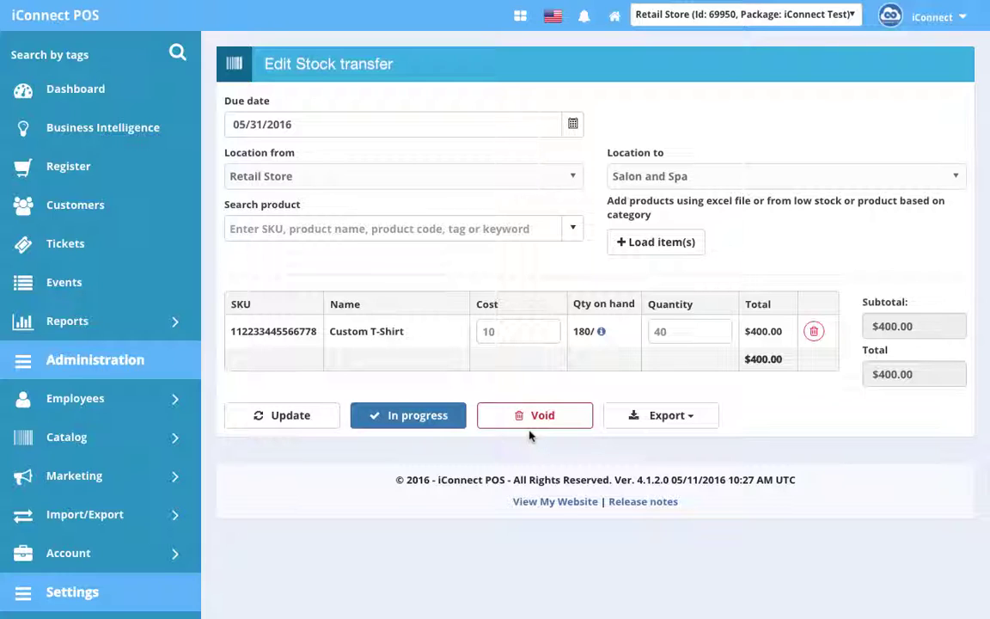
Update the Custom T-Shirt's transfer quantity to 50 and mark the stock transfer as in progress.
{"action": "left_click", "coordinate": [688, 338]}
{"action": "key", "text": "BackSpace"}
{"action": "key", "text": "BackSpace"}
{"action": "type", "text": "1"}
{"action": "left_click", "coordinate": [258, 422]}
{"action": "left_click", "coordinate": [409, 417]}
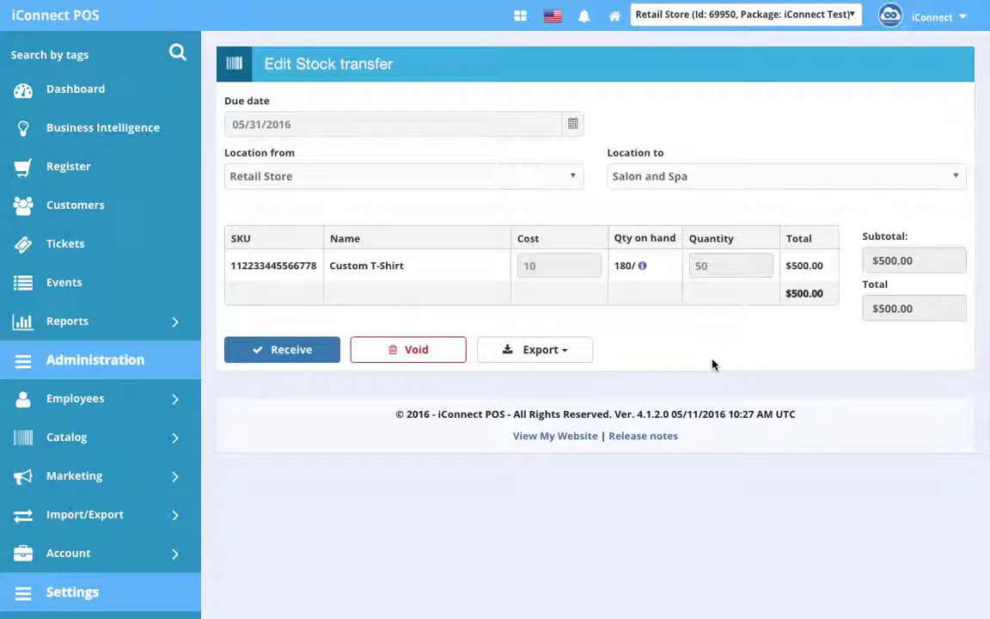
Examine the export formats and barcode label options available for the stock transfer.
{"action": "left_click", "coordinate": [537, 349]}
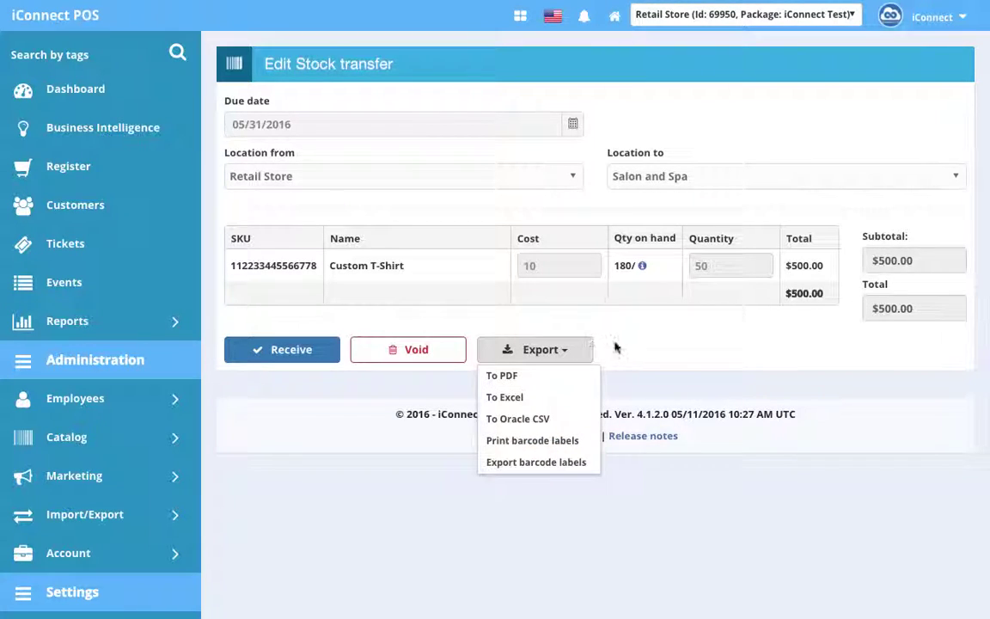
{"action": "left_click", "coordinate": [678, 360]}
{"action": "left_click", "coordinate": [532, 351]}
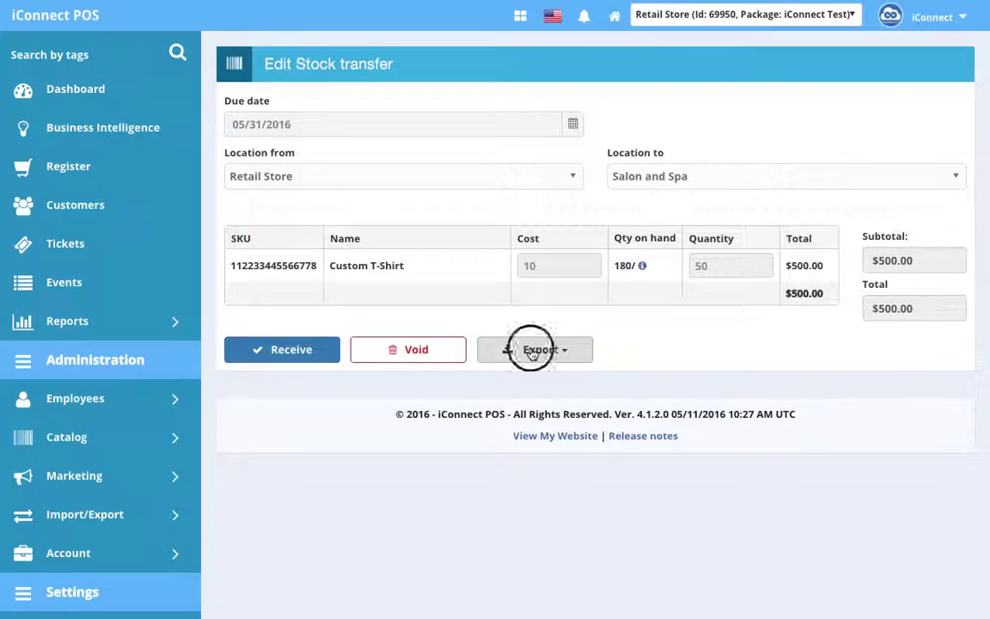
{"action": "left_click", "coordinate": [663, 394]}
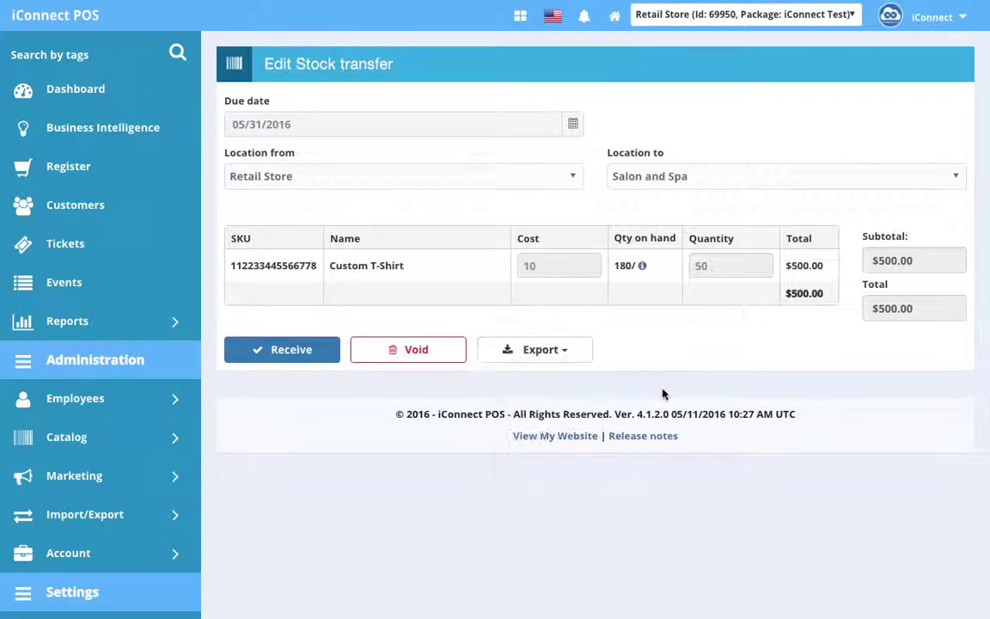
{"action": "left_click", "coordinate": [545, 360]}
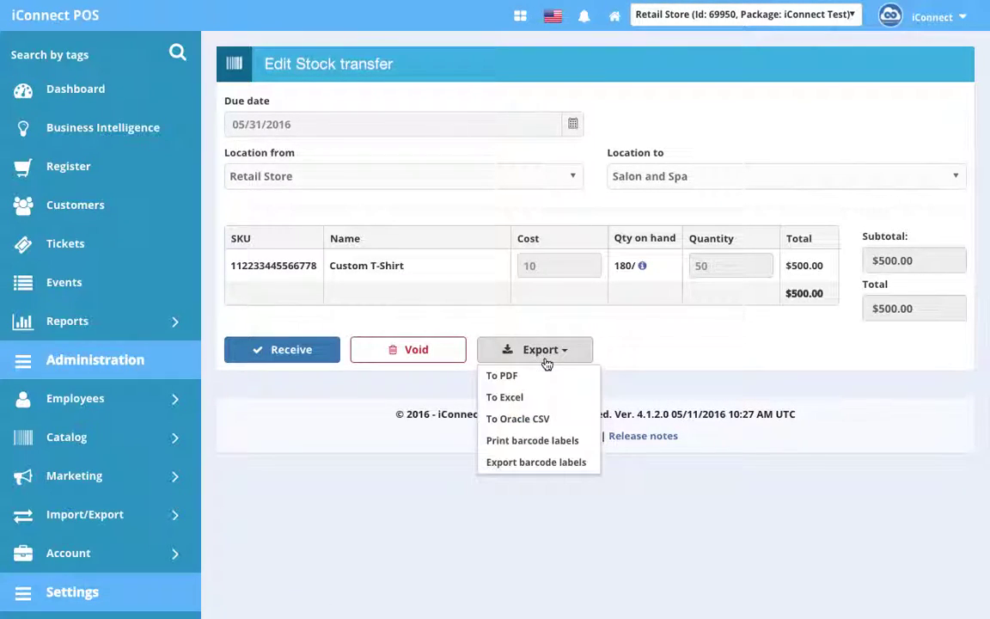
{"action": "left_click", "coordinate": [646, 349]}
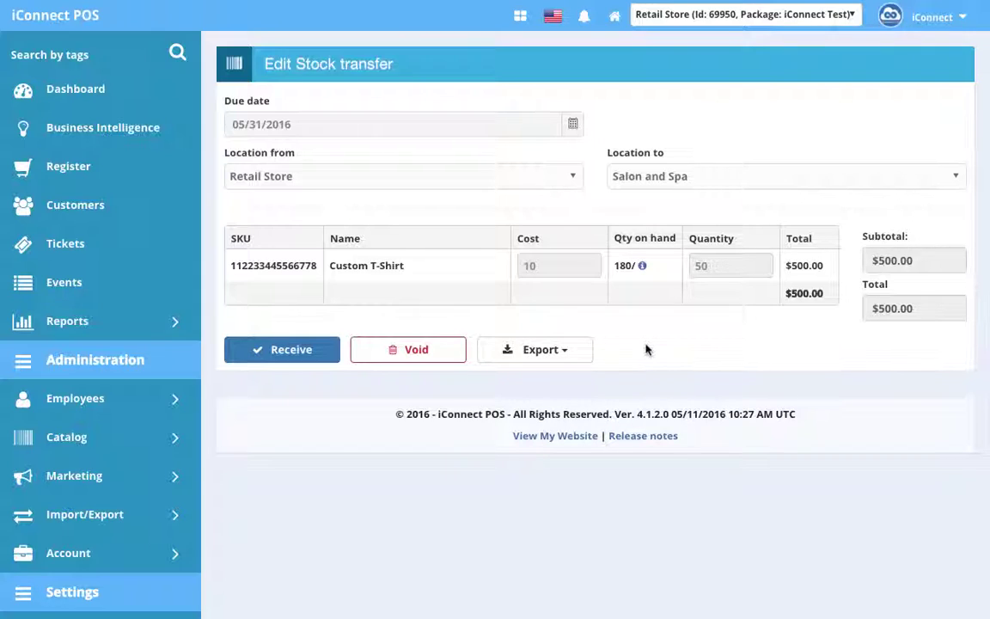
{"action": "left_click", "coordinate": [509, 356]}
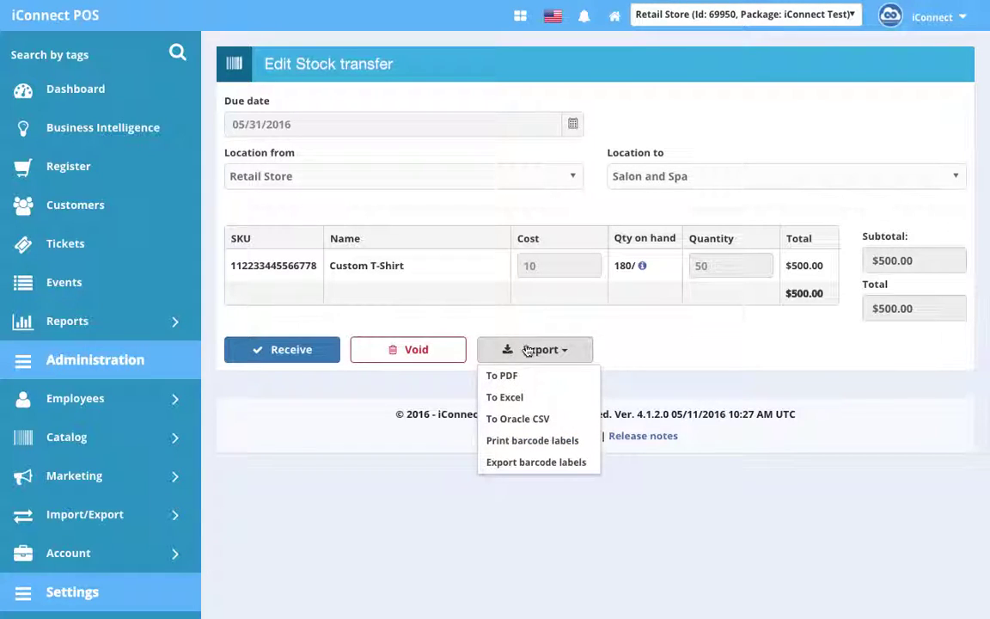
{"action": "left_click", "coordinate": [641, 322]}
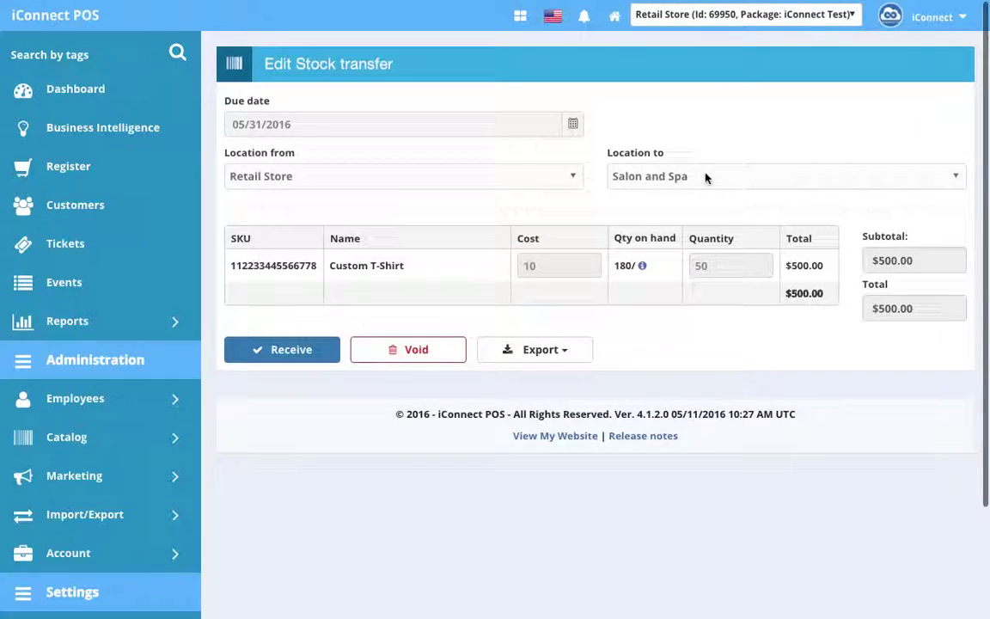
Switch to the Salon and Spa store and receive all 50 Custom T-Shirts of the in-progress stock transfer from Retail Store.
{"action": "left_click", "coordinate": [692, 19]}
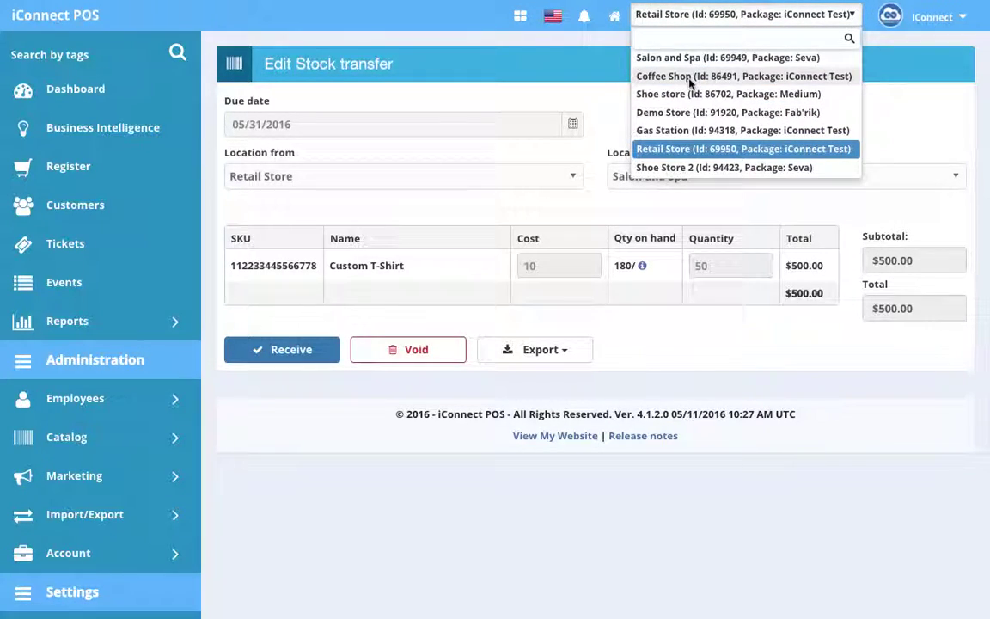
{"action": "left_click", "coordinate": [696, 61]}
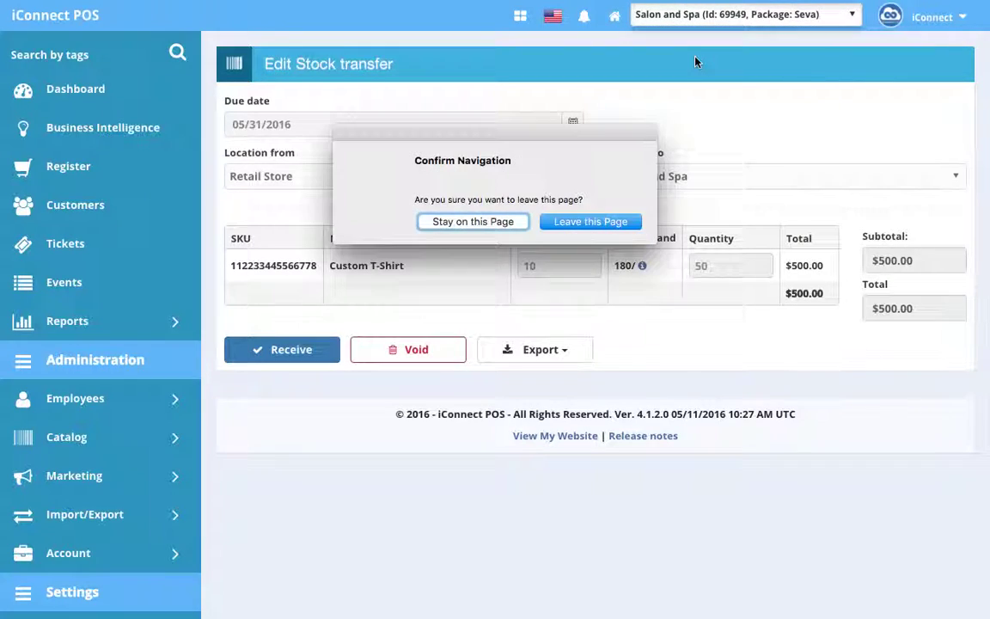
{"action": "left_click", "coordinate": [633, 222]}
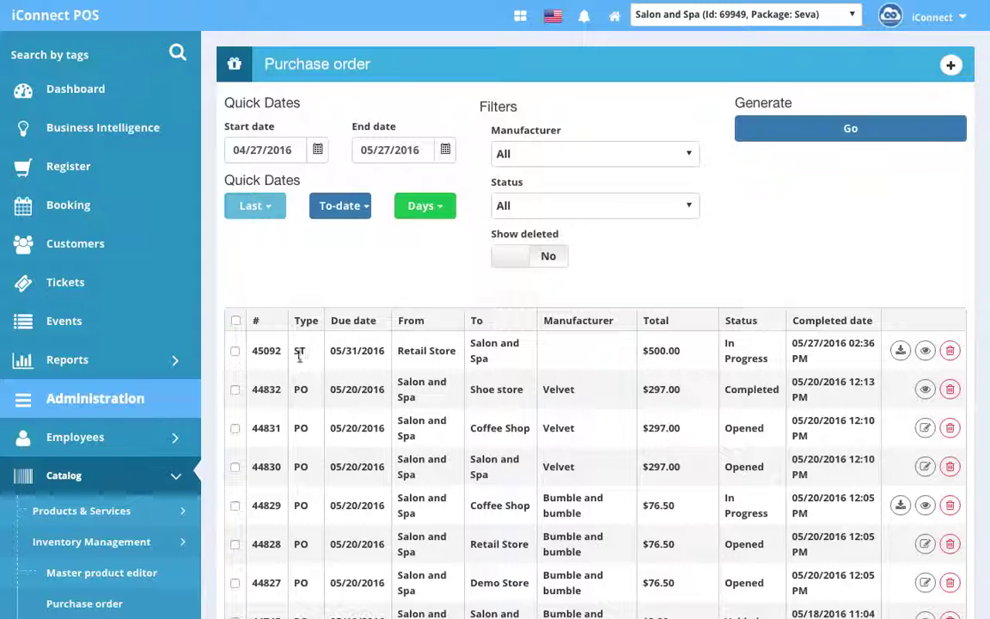
{"action": "left_click", "coordinate": [901, 352]}
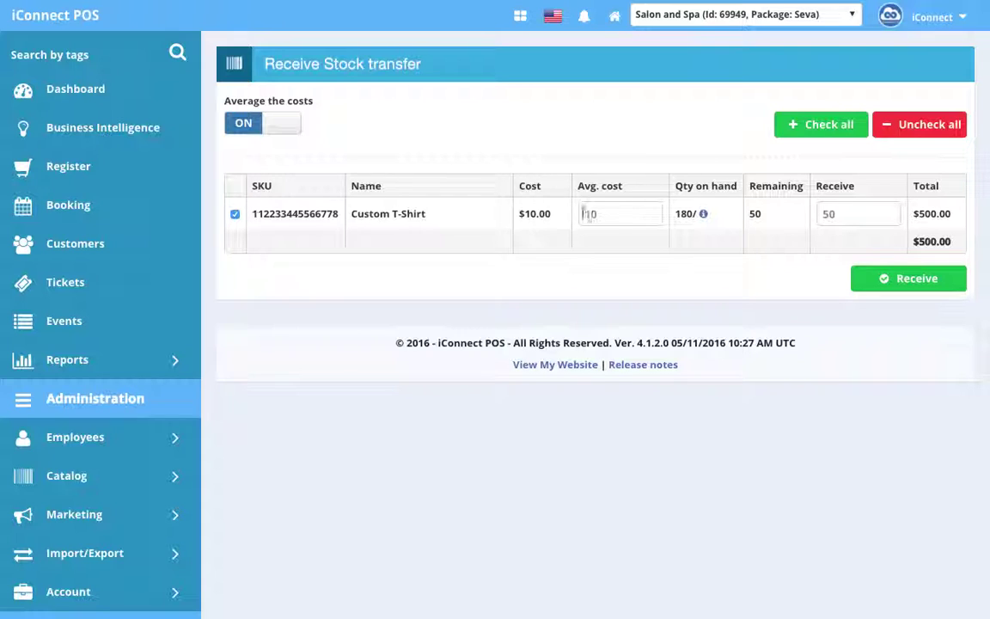
{"action": "left_click", "coordinate": [900, 277]}
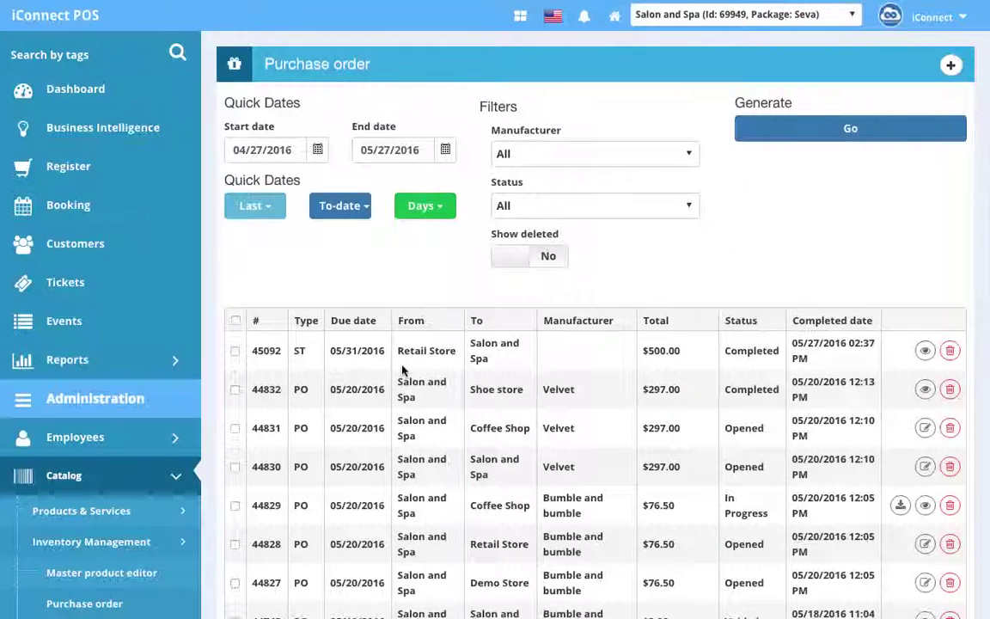
Find the Custom T-Shirt among the store's products by searching for "custom", and open its details to check the stock quantity.
{"action": "scroll", "coordinate": [164, 361], "scroll_direction": "down", "scroll_amount": 3}
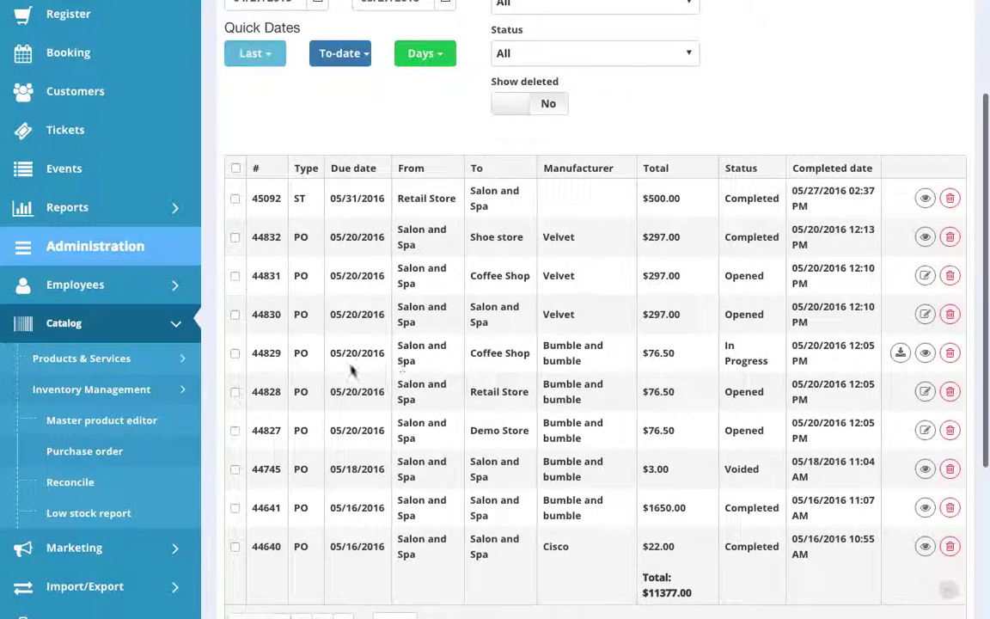
{"action": "left_click", "coordinate": [163, 361]}
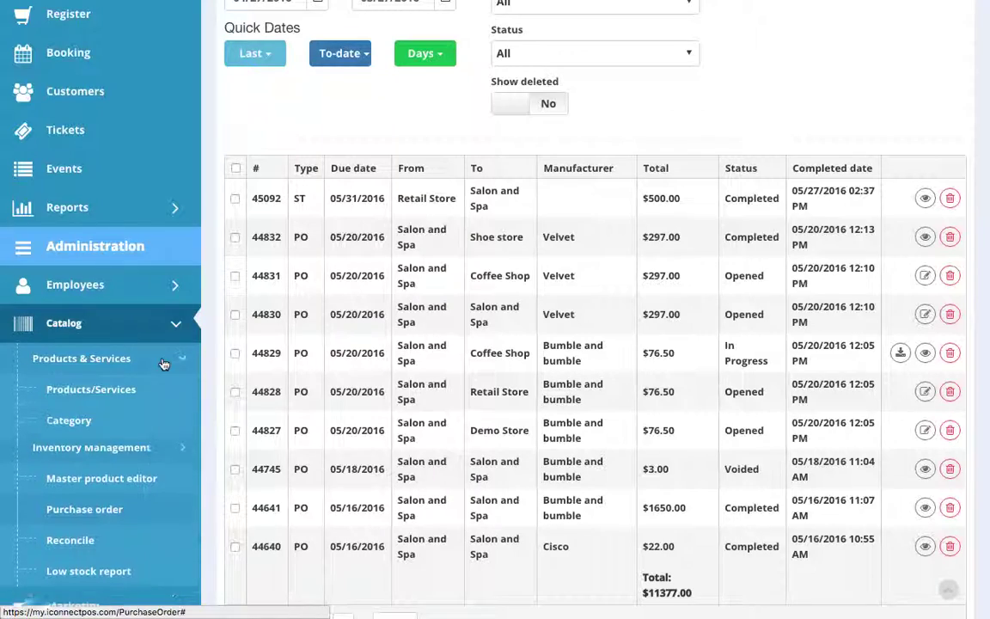
{"action": "left_click", "coordinate": [120, 395]}
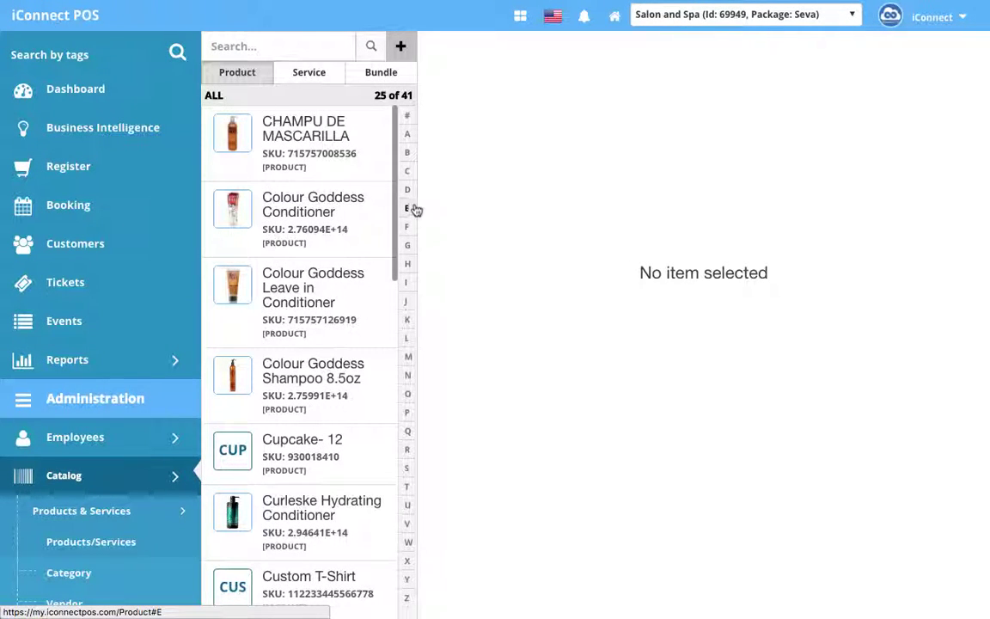
{"action": "left_click", "coordinate": [311, 51]}
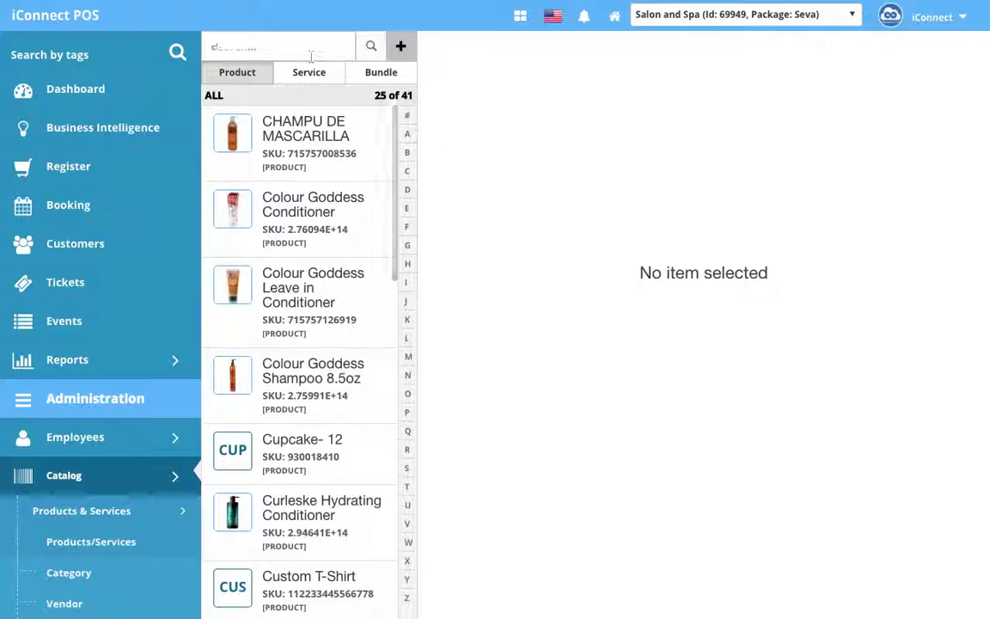
{"action": "type", "text": "custom"}
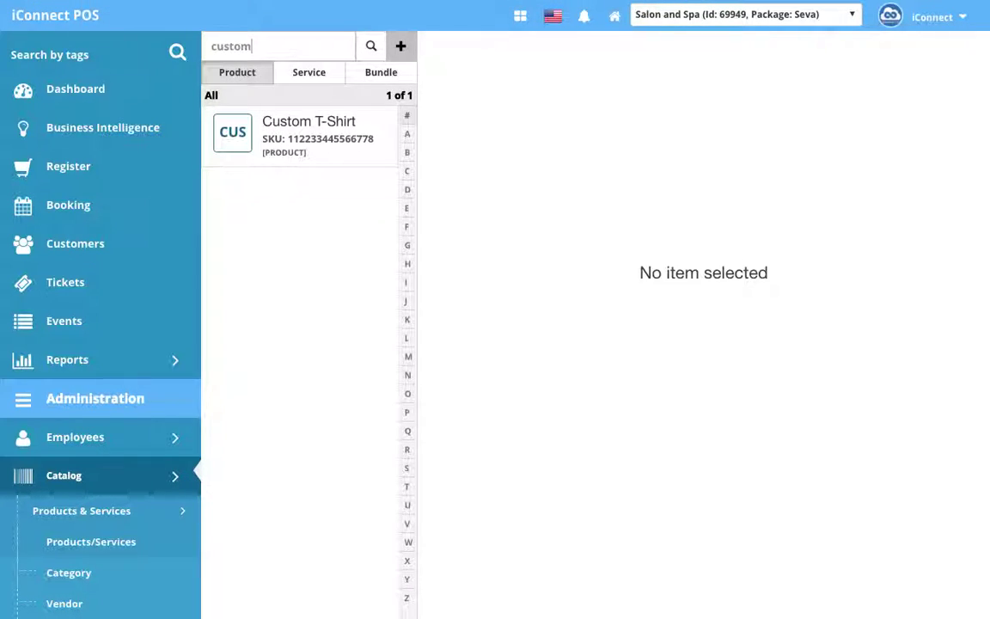
{"action": "left_click", "coordinate": [320, 131]}
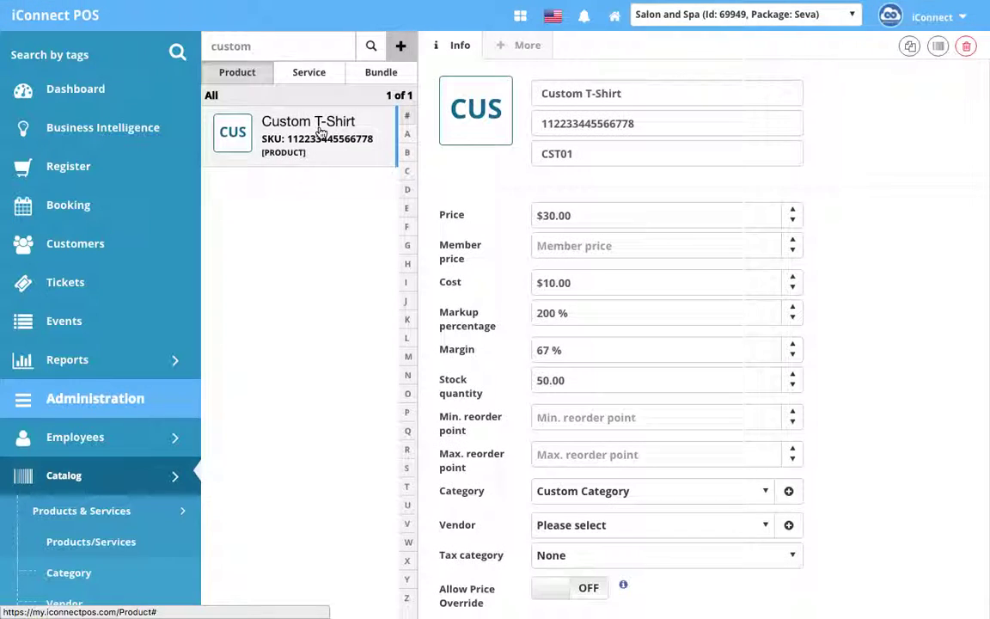